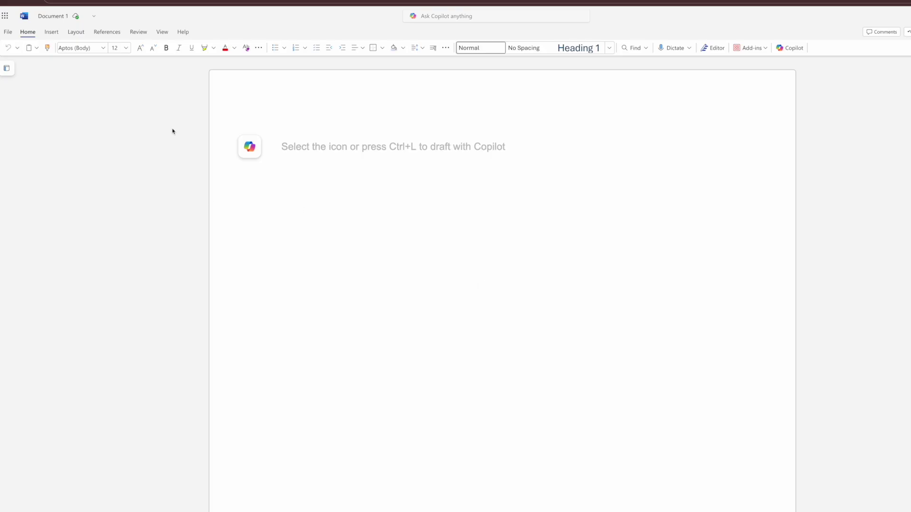
# Look at the File menu options and close them without exporting anything.
pyautogui.click(8, 34)
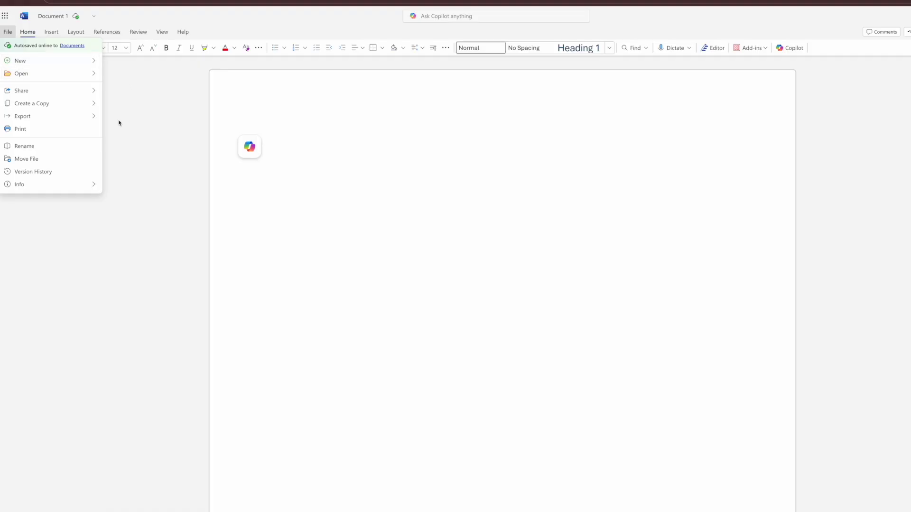
pyautogui.moveTo(92, 118)
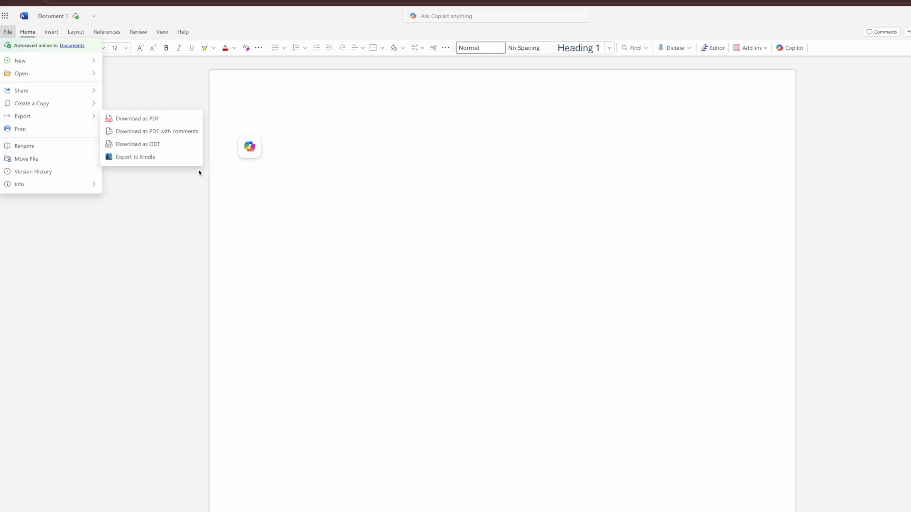
pyautogui.click(145, 222)
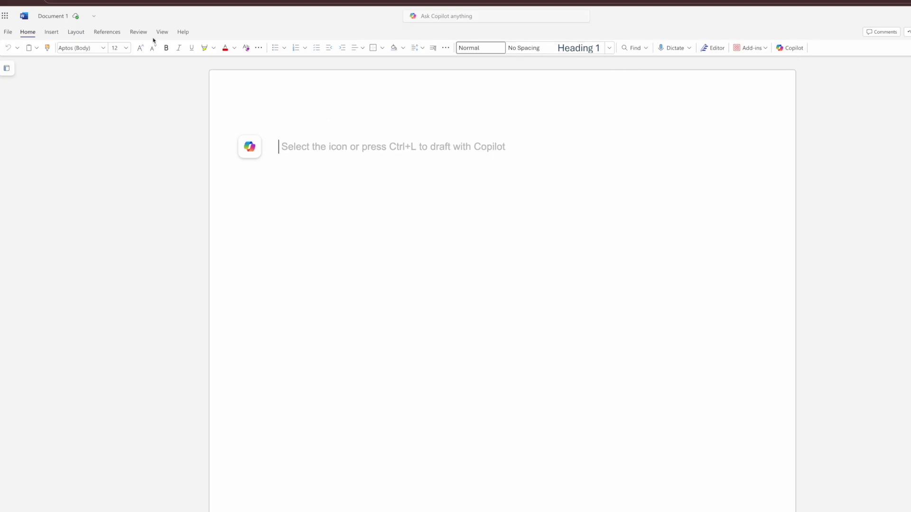
# Tour the Insert, Layout, References, Review, View and Help ribbon tabs in turn.
pyautogui.click(53, 33)
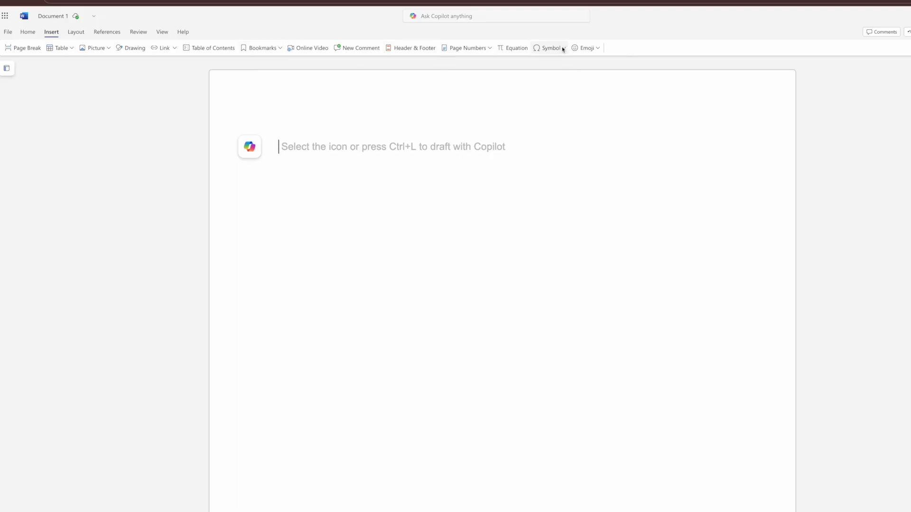
pyautogui.click(76, 32)
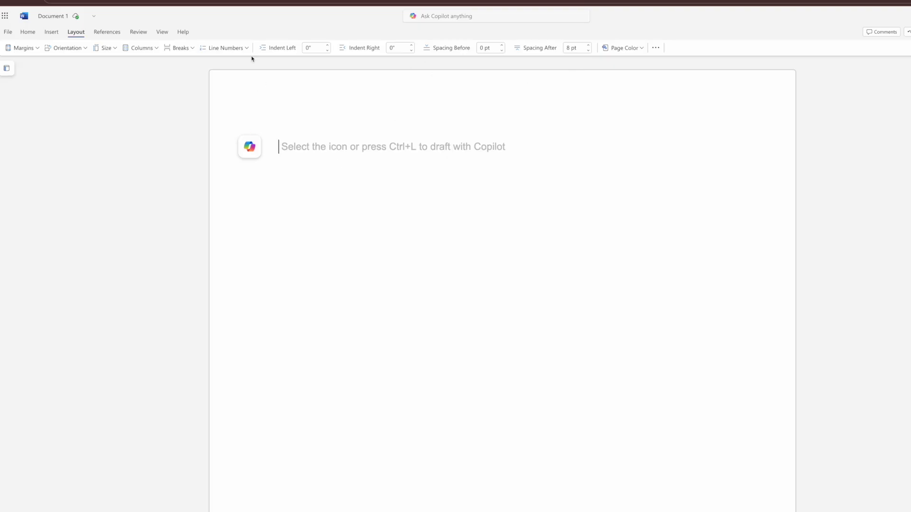
pyautogui.click(114, 34)
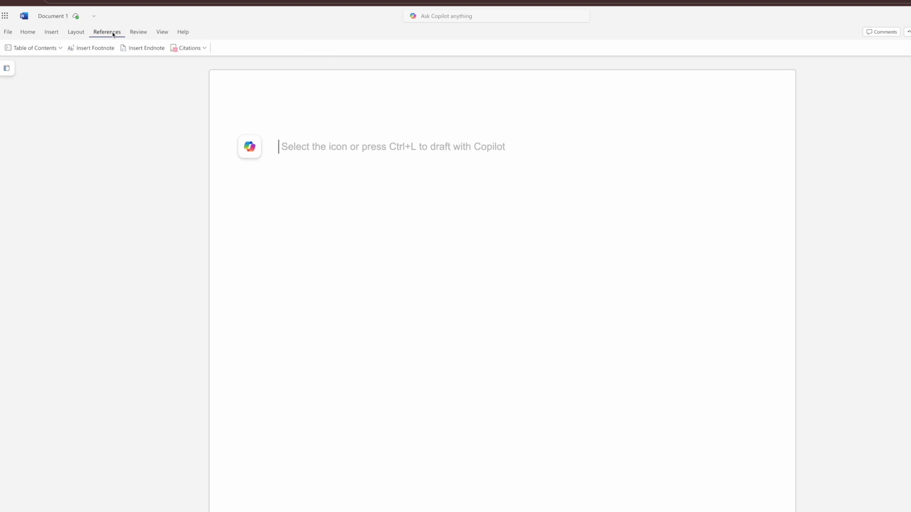
pyautogui.click(138, 35)
pyautogui.click(161, 33)
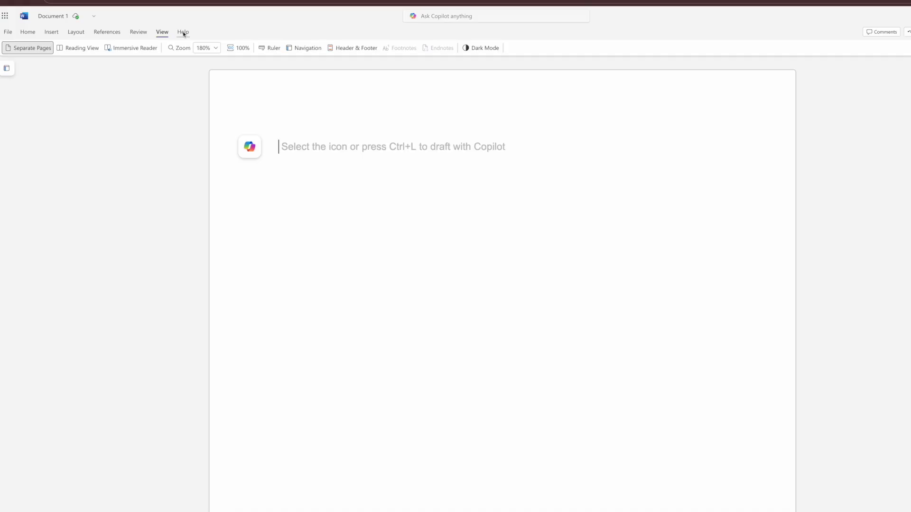
pyautogui.click(184, 32)
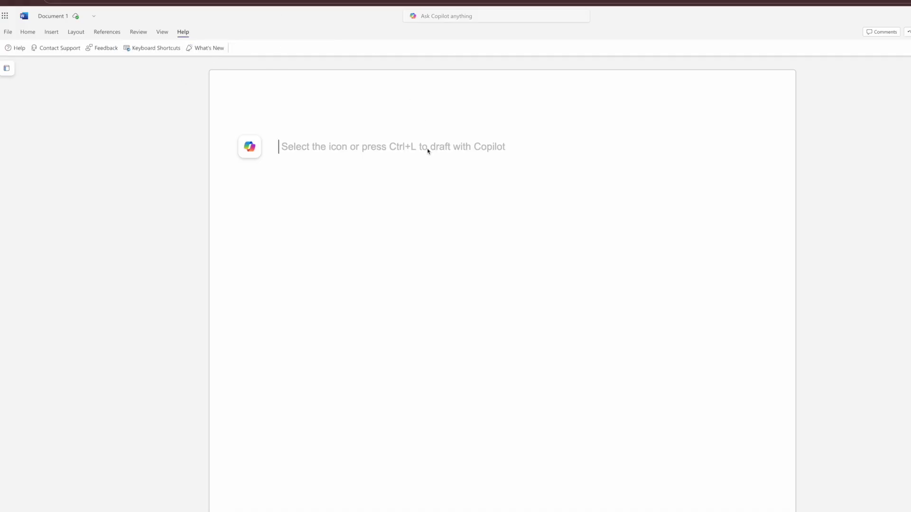
# Type 'Title' and, on the next line, 'What I'm talking about'.
pyautogui.scroll(-7, 447, 236)
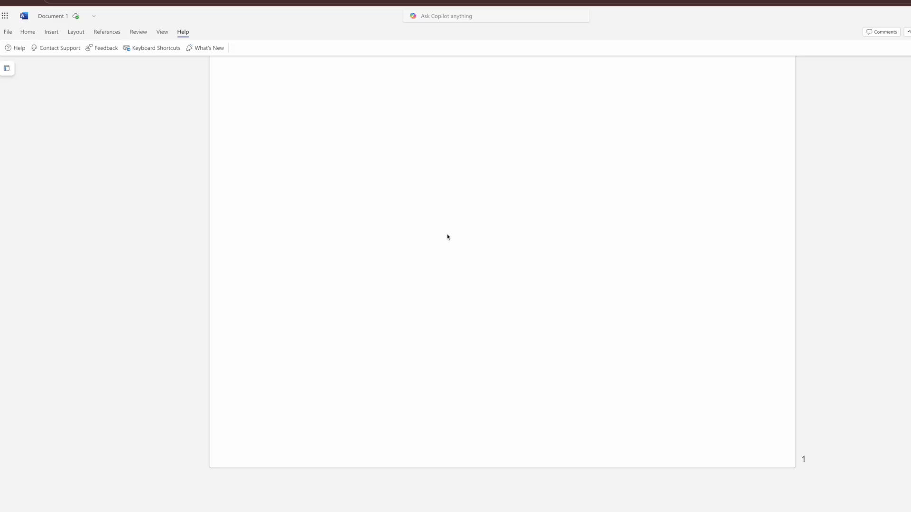
pyautogui.scroll(7, 447, 237)
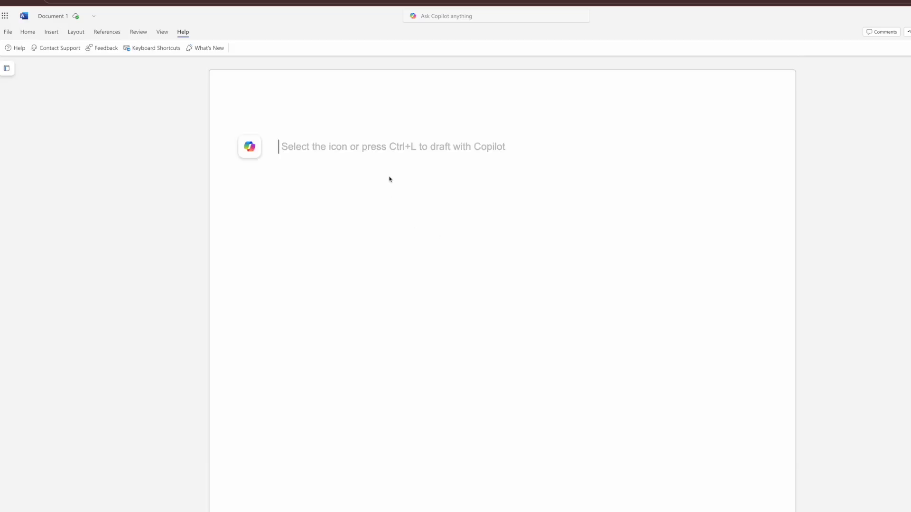
pyautogui.write('Title')
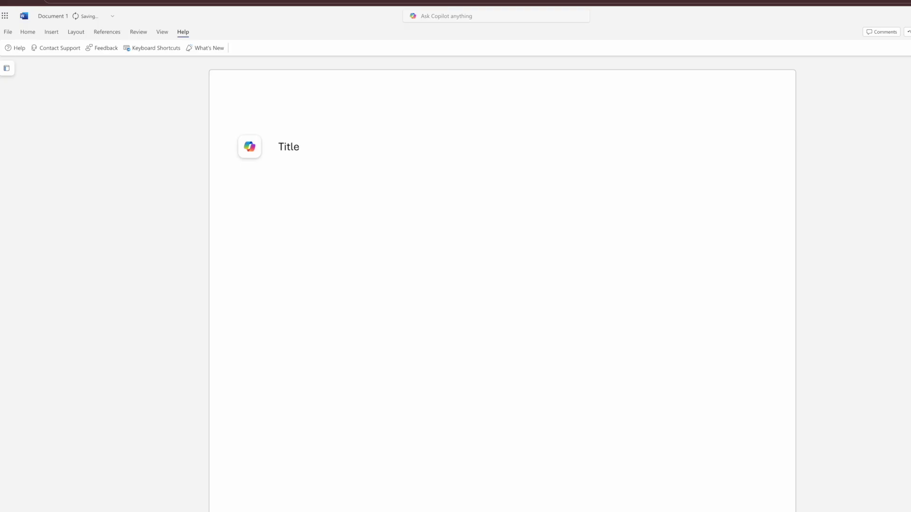
pyautogui.press('Return')
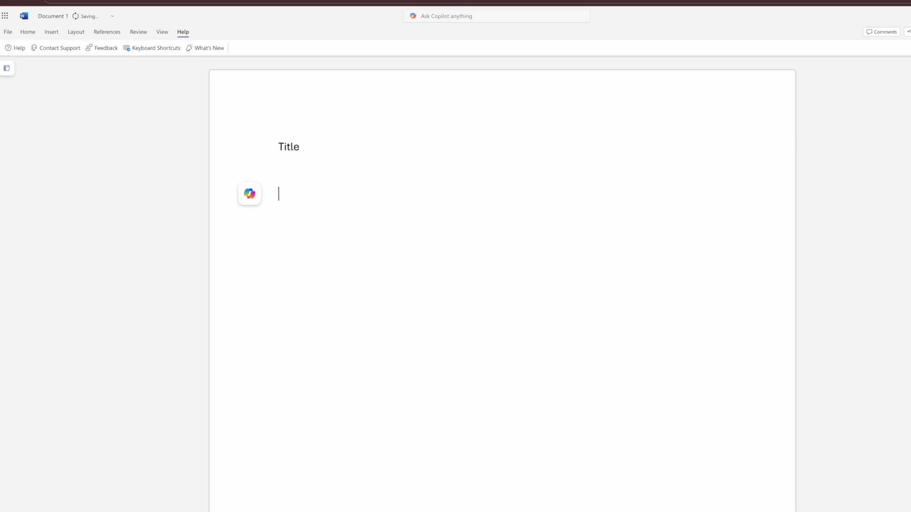
pyautogui.write('Tw')
pyautogui.press('BackSpace')
pyautogui.press('BackSpace')
pyautogui.write("What I'm talking")
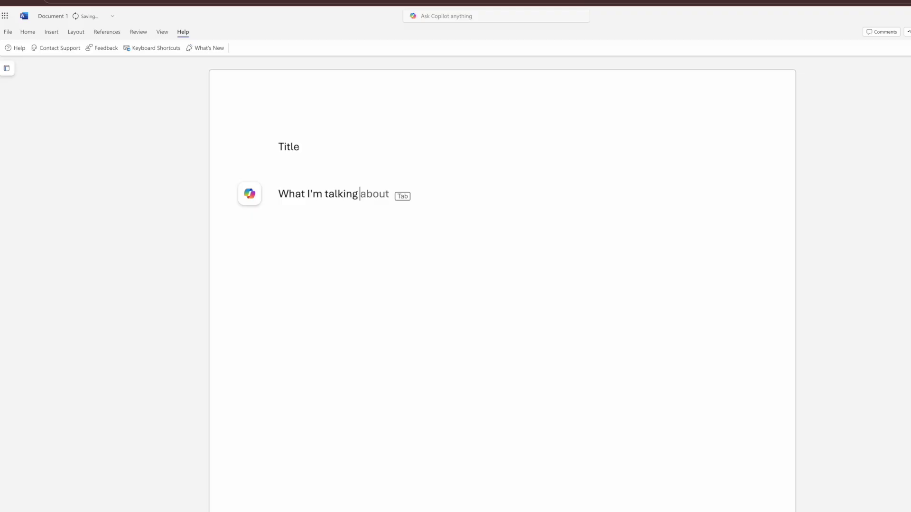
pyautogui.write(' about')
# Insert an empty line between 'Title' and 'What I'm talking about'.
pyautogui.click(319, 177)
pyautogui.press('Home')
pyautogui.press('Return')
pyautogui.press('Up')
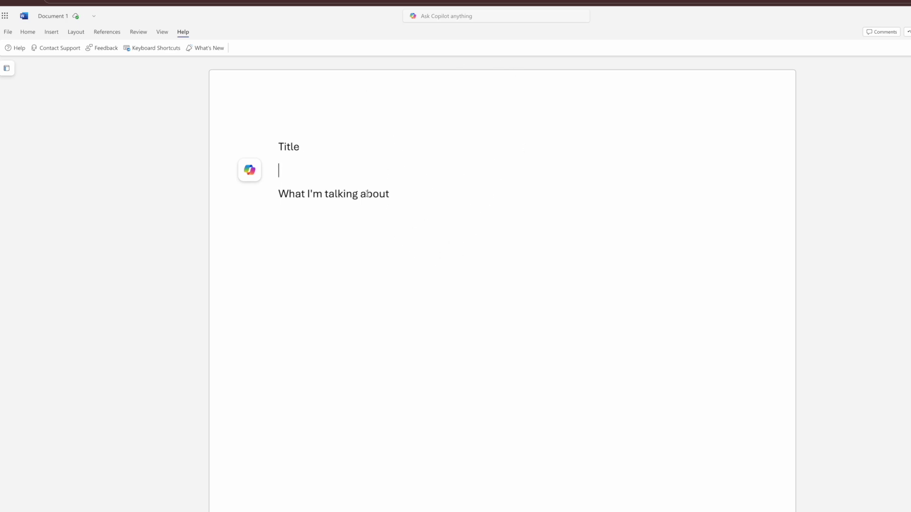
pyautogui.click(295, 148)
# Select the text lines and set their font size to 16 pt.
pyautogui.click(308, 145)
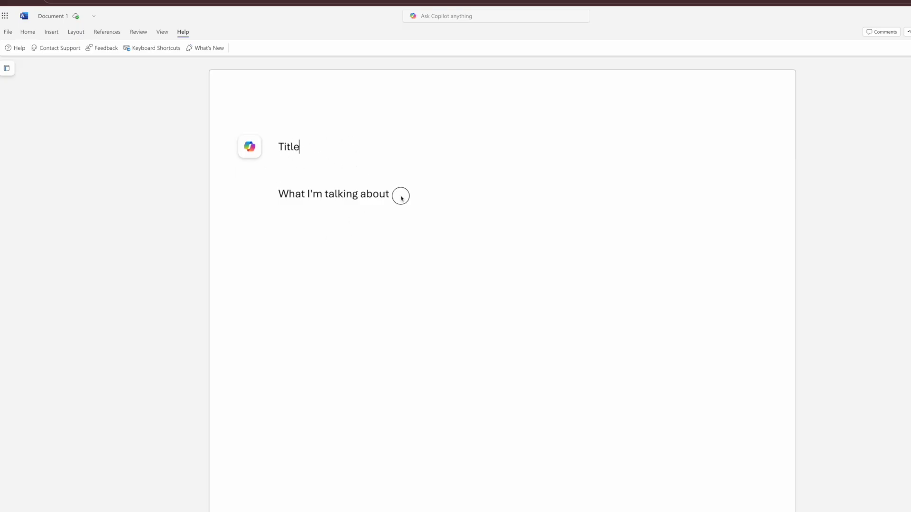
pyautogui.moveTo(400, 195); pyautogui.dragTo(276, 135)
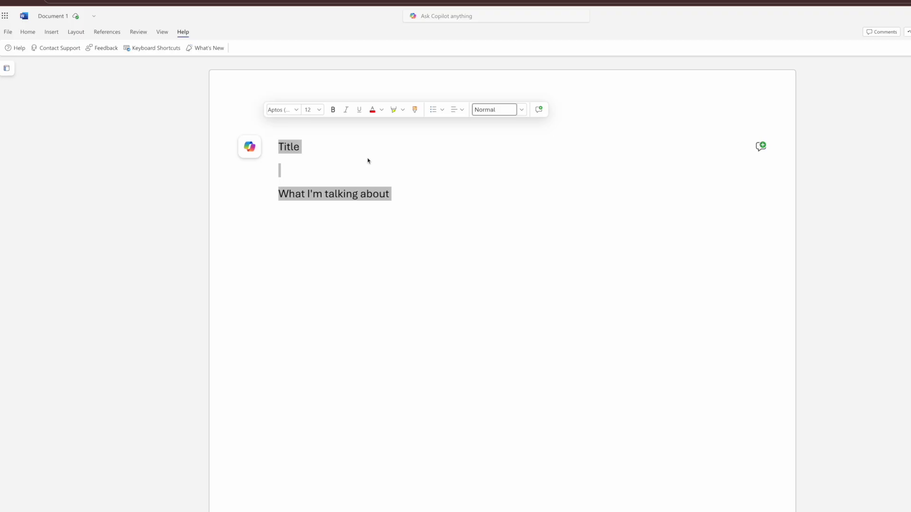
pyautogui.click(34, 36)
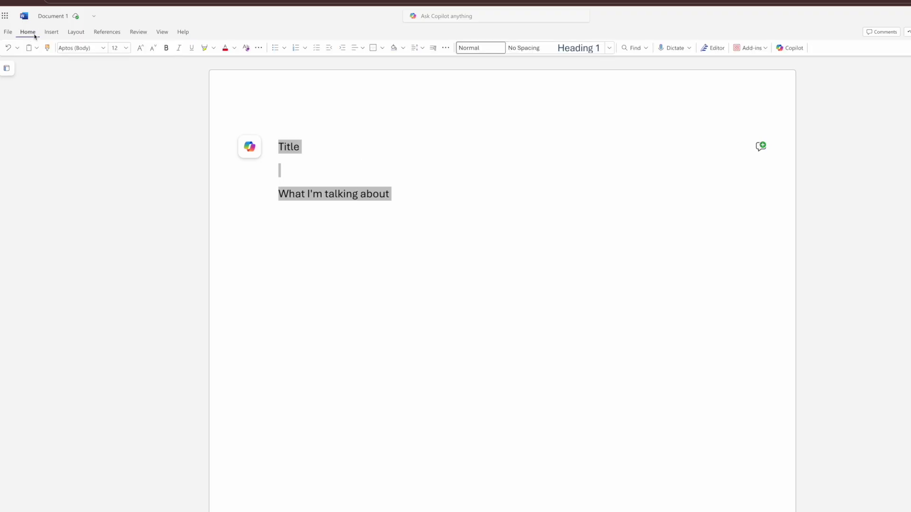
pyautogui.click(126, 48)
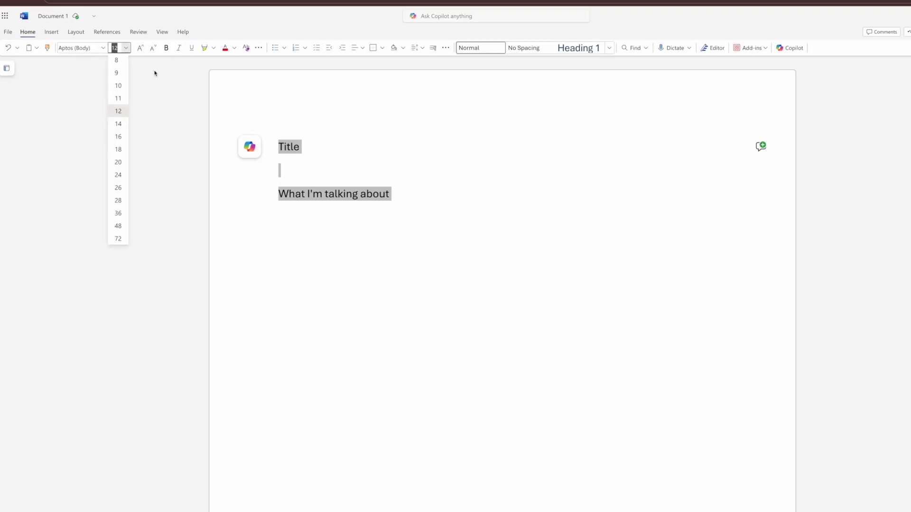
pyautogui.click(119, 137)
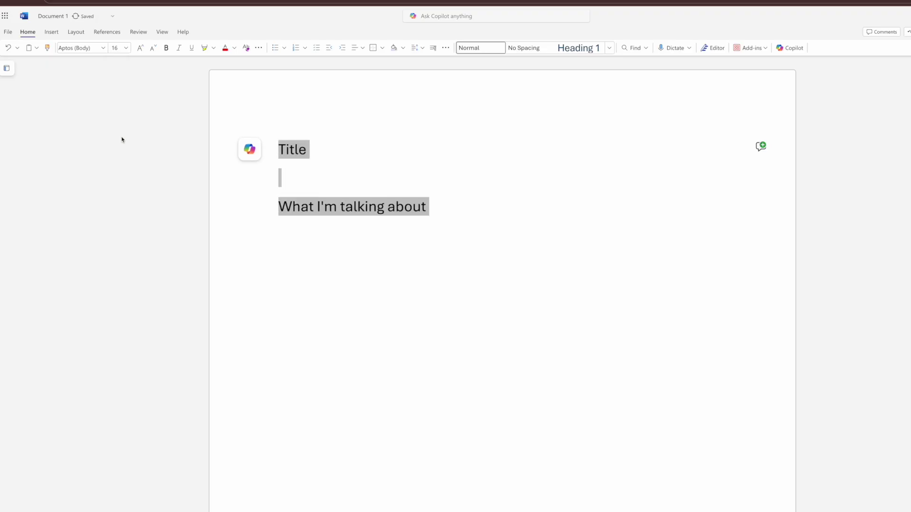
# Try 14 pt and the grow/shrink font buttons, settling back on 16 pt.
pyautogui.click(125, 48)
pyautogui.click(116, 126)
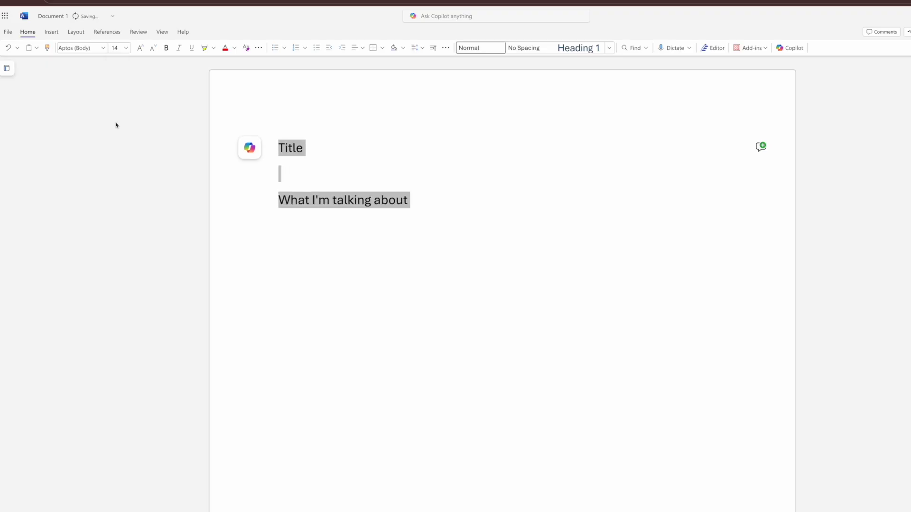
pyautogui.click(140, 48)
pyautogui.click(153, 47)
pyautogui.click(153, 48)
pyautogui.click(153, 48)
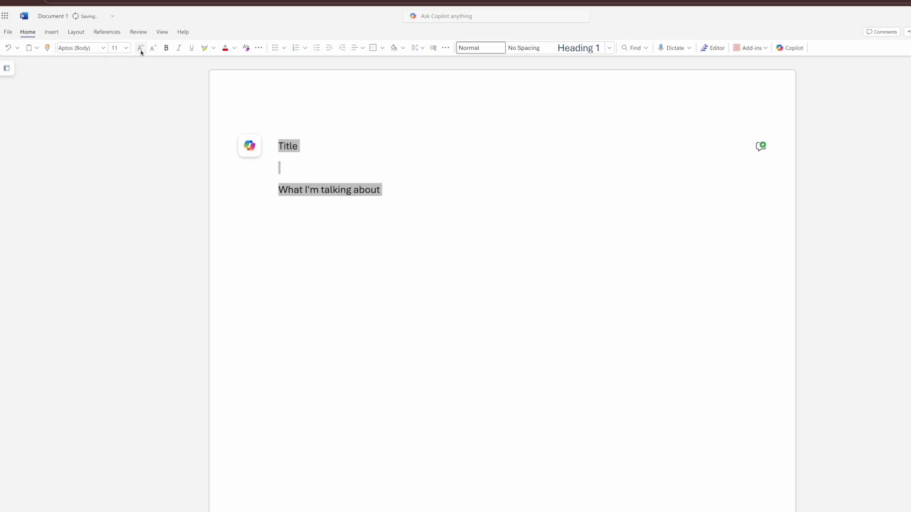
pyautogui.click(140, 48)
pyautogui.click(140, 47)
pyautogui.click(140, 47)
pyautogui.click(140, 47)
pyautogui.click(153, 47)
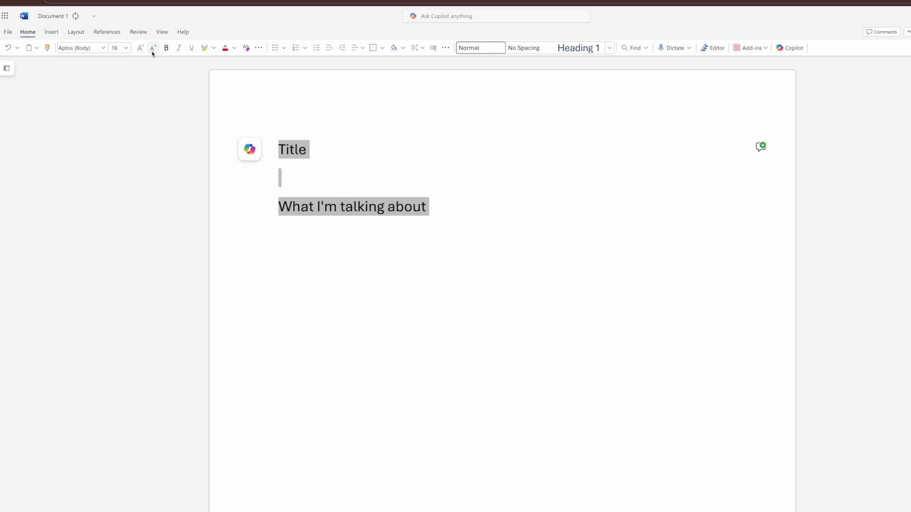
# Toggle bold on and off for both lines, then add an empty paragraph after 'about'.
pyautogui.click(166, 51)
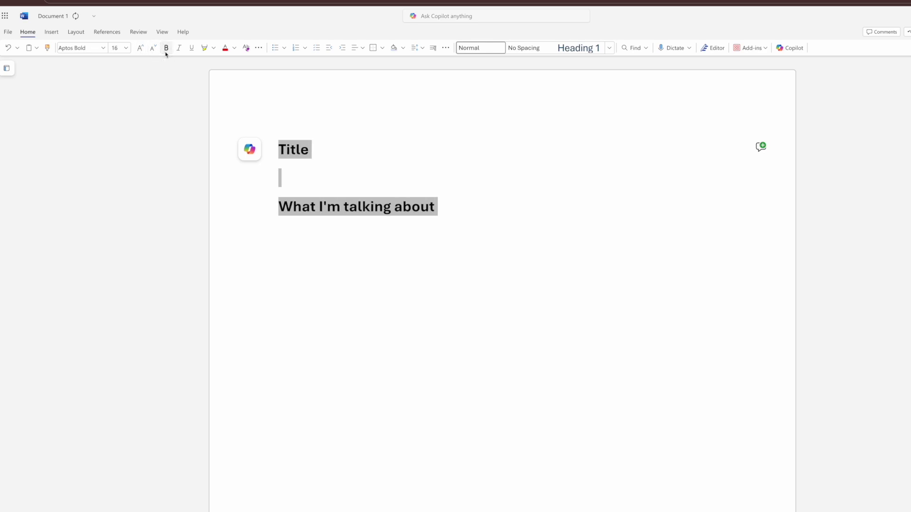
pyautogui.click(167, 52)
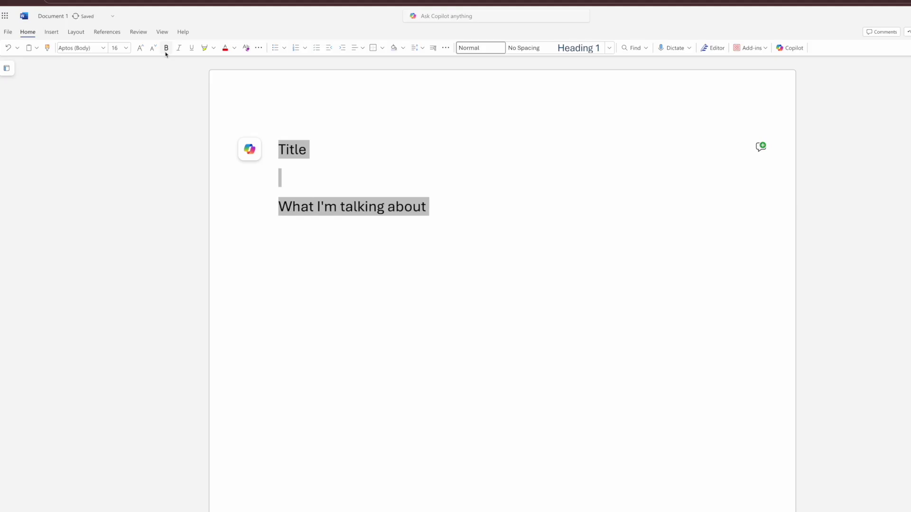
pyautogui.click(460, 223)
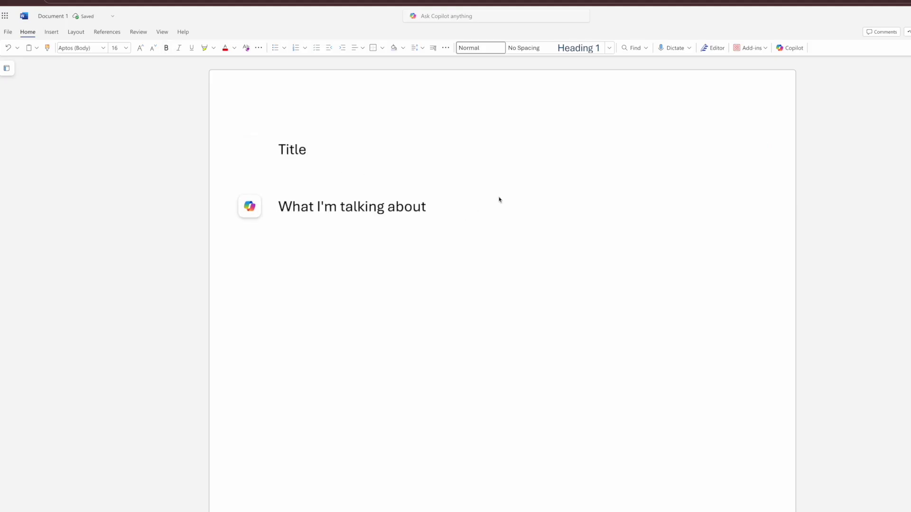
pyautogui.press('Return')
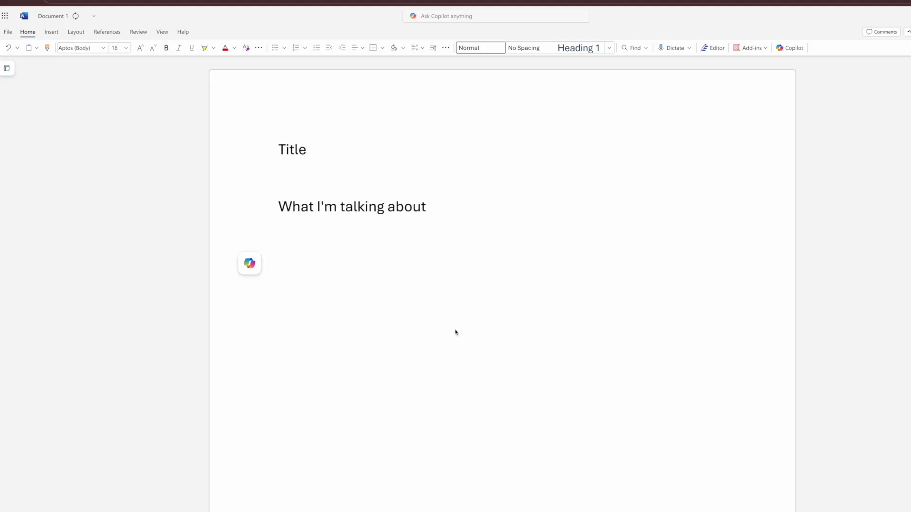
pyautogui.scroll(-5, 456, 331)
pyautogui.scroll(5, 455, 332)
pyautogui.scroll(-5, 462, 293)
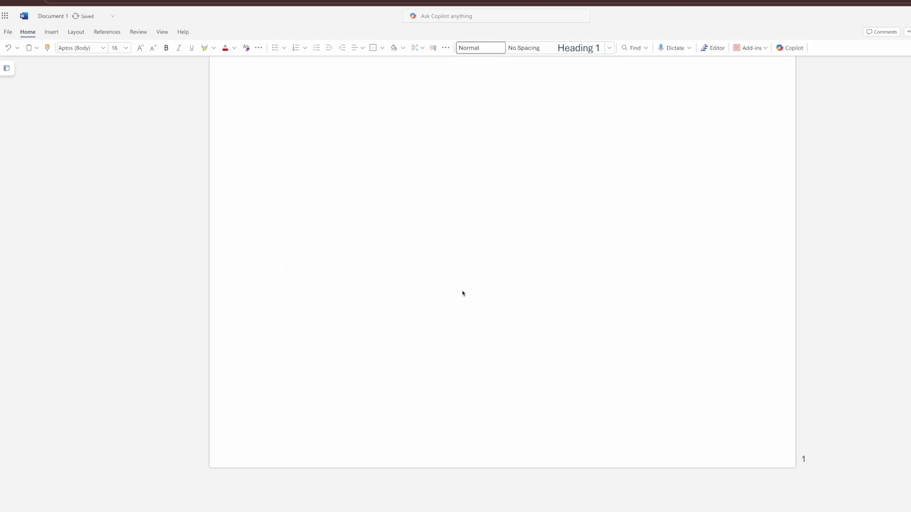
pyautogui.scroll(5, 461, 293)
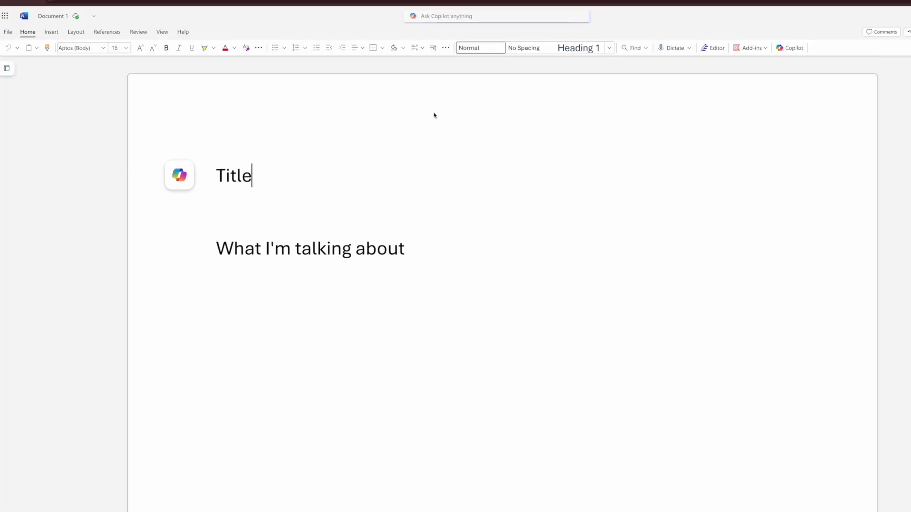
pyautogui.click(455, 78)
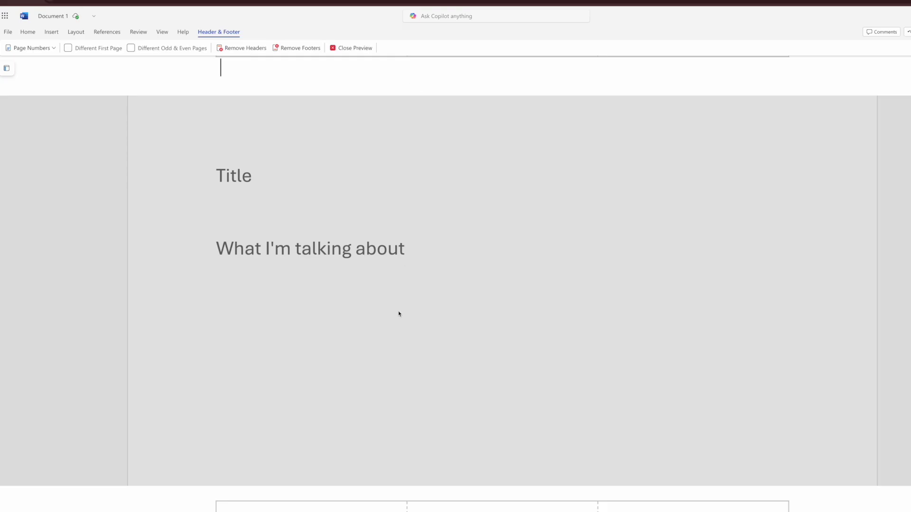
pyautogui.click(373, 508)
pyautogui.click(496, 510)
pyautogui.click(527, 506)
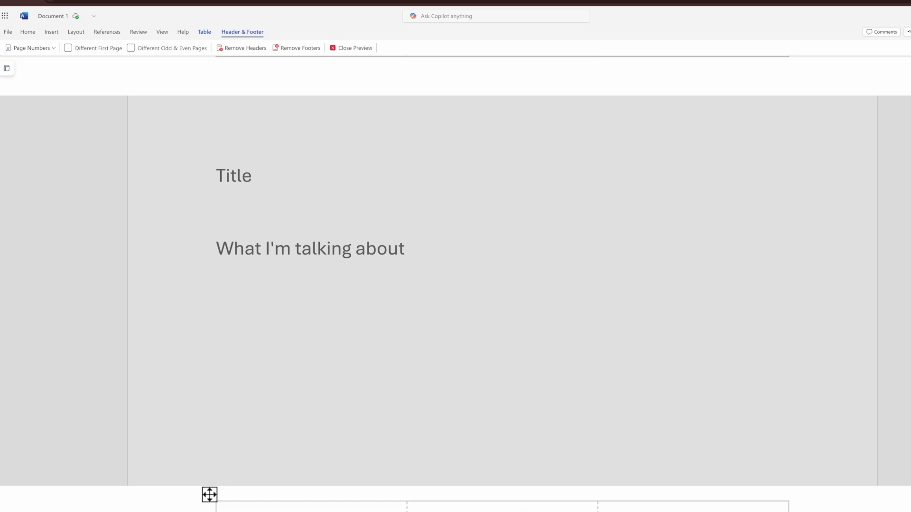
pyautogui.doubleClick(500, 380)
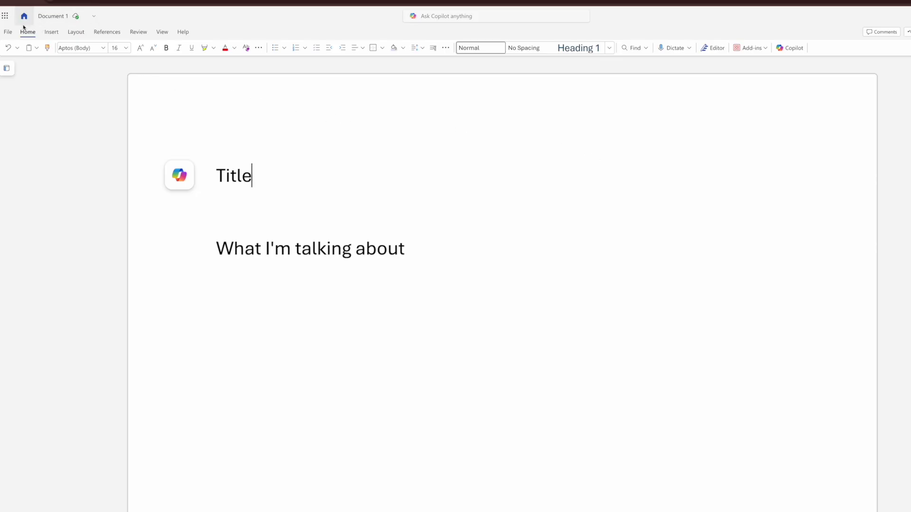
pyautogui.click(9, 33)
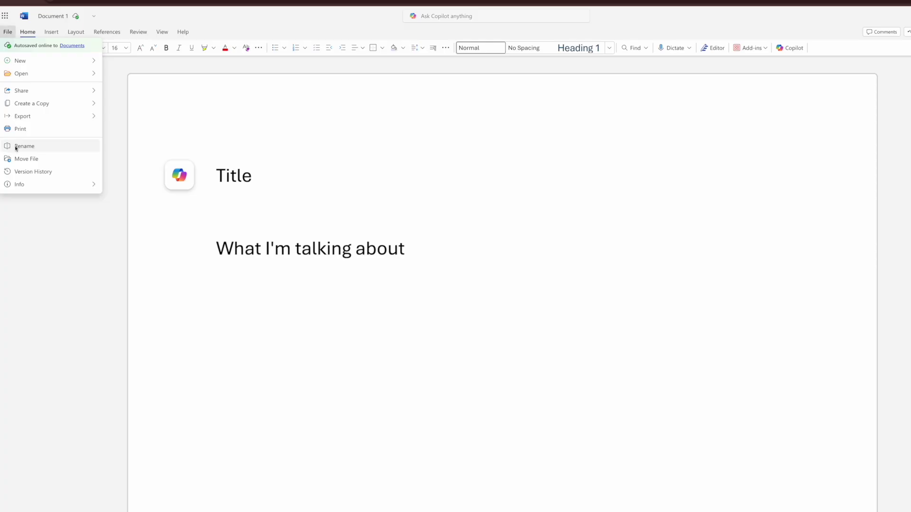
pyautogui.moveTo(22, 108)
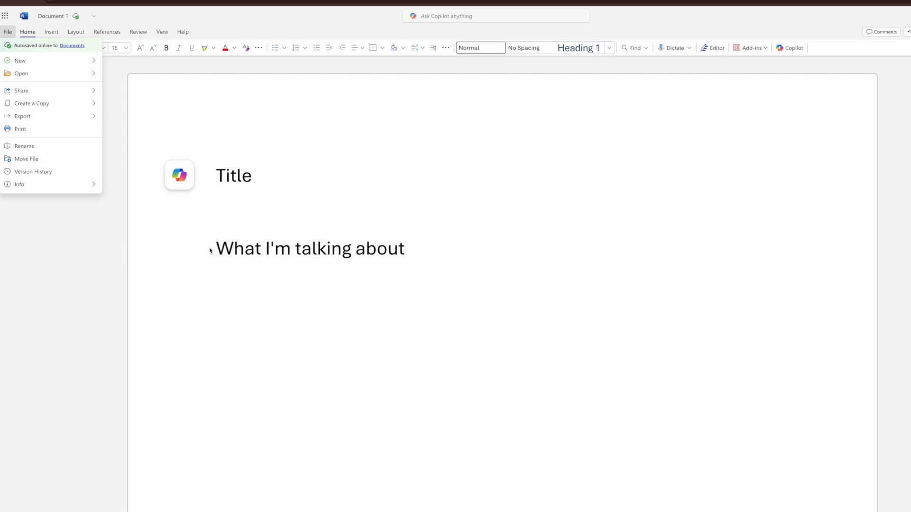
pyautogui.click(251, 323)
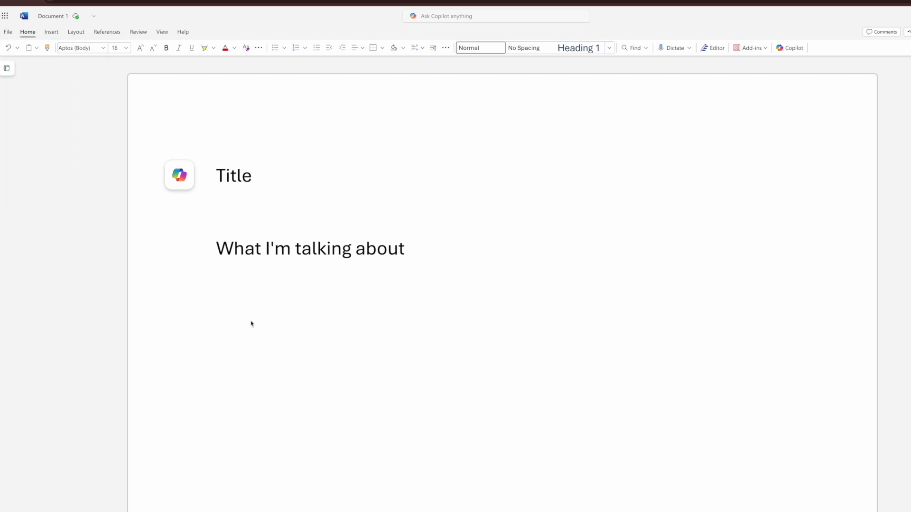